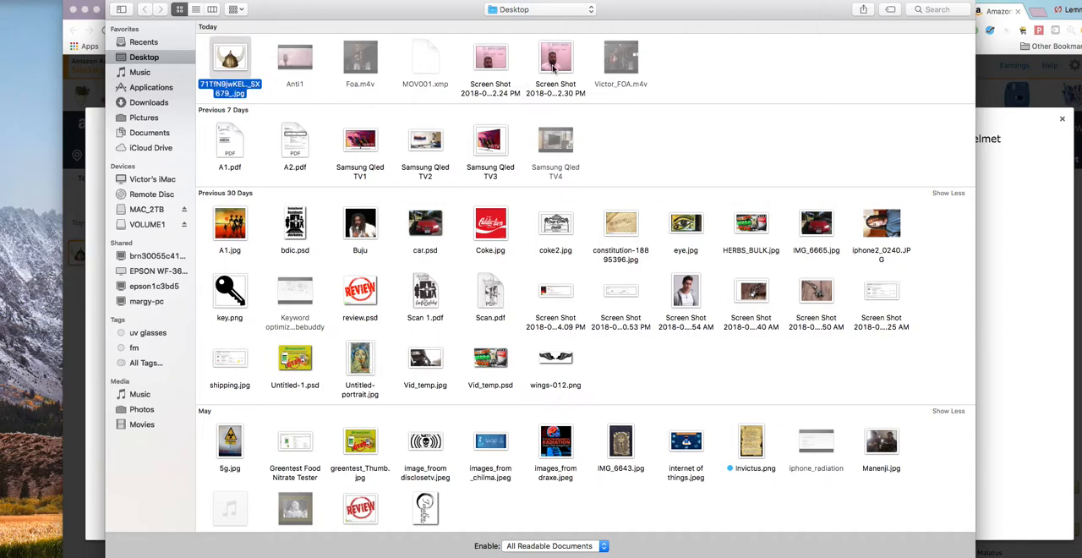
Step: Open the Viking helmet image 71TfN9jwKEL._SX679_.jpg and Screen Shot 2018-06-24 at 5.22.30 PM.png from the Desktop
key(Return)
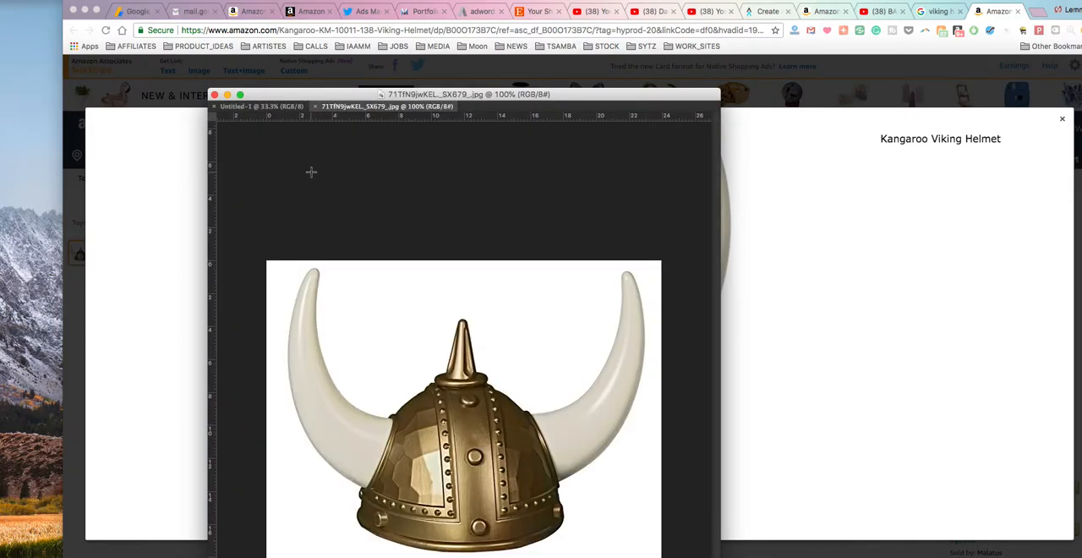
key(super+o)
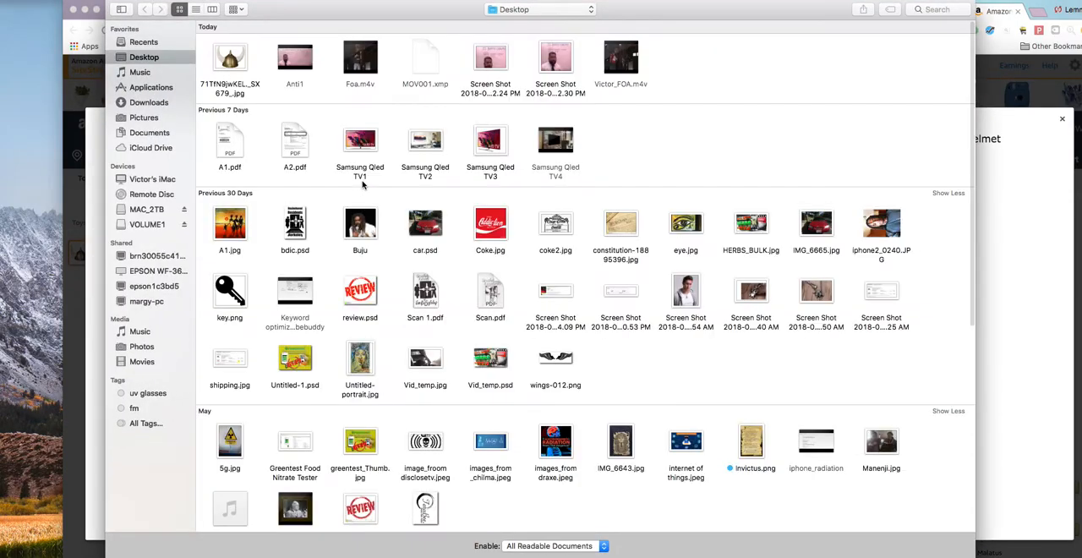
click(555, 59)
key(Return)
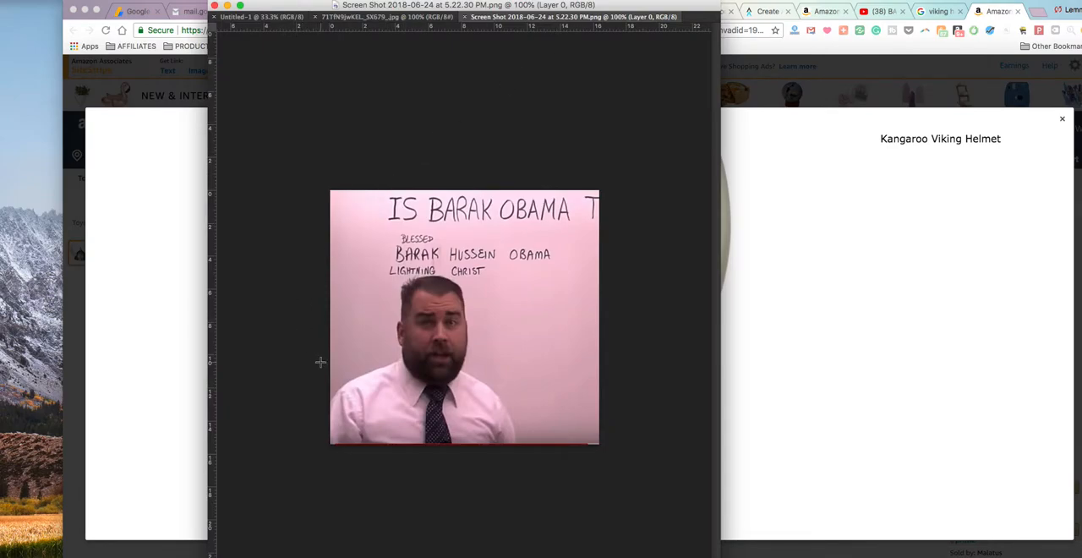
Step: Float the helmet image in its own window and position it so the whole helmet is visible
drag(422, 19, 591, 117)
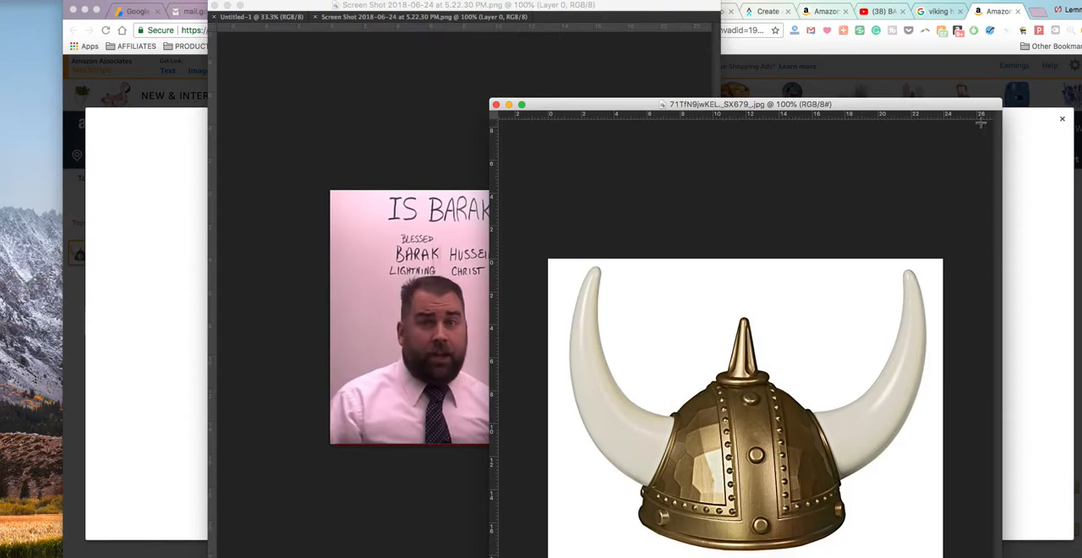
drag(913, 105, 746, 83)
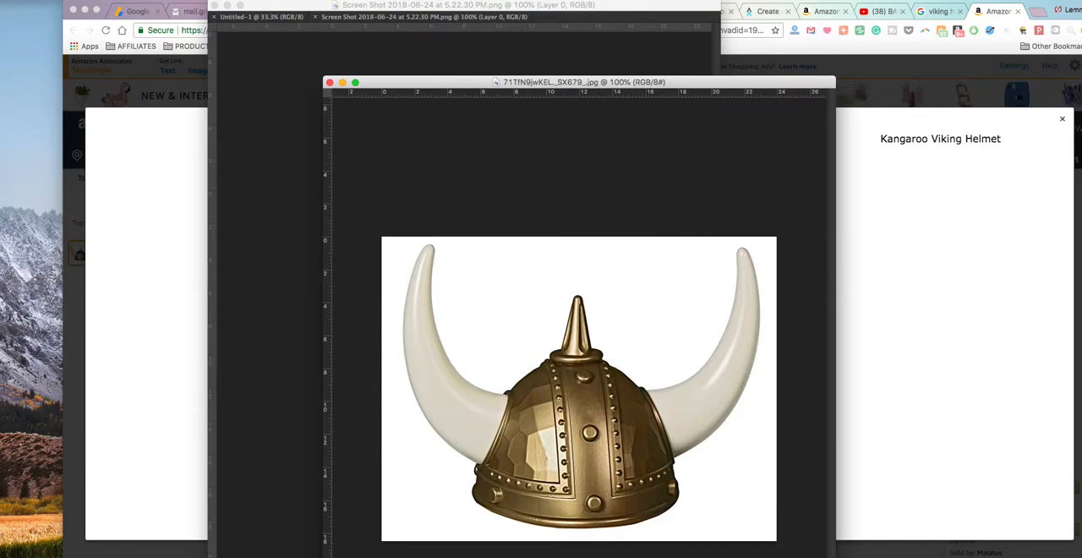
drag(704, 87, 643, 34)
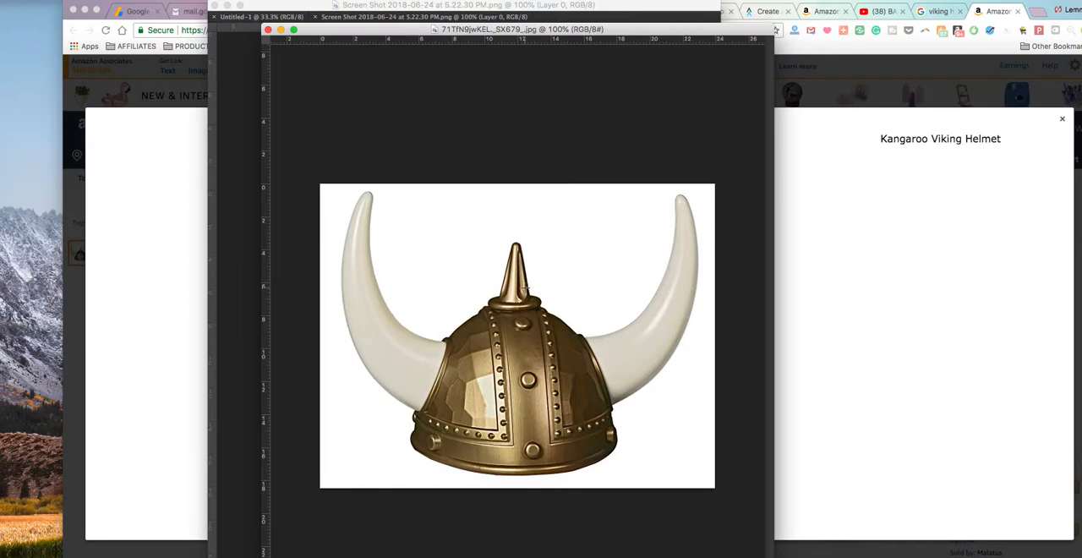
Step: Quick-select the white background around the helmet, delete it to leave transparency, and deselect
drag(393, 215, 415, 289)
mouse_move(415, 290)
mouse_down()
mouse_move(522, 227)
mouse_move(579, 243)
mouse_move(672, 422)
mouse_move(644, 454)
mouse_move(692, 367)
mouse_move(518, 499)
mouse_move(466, 498)
mouse_move(504, 484)
mouse_move(369, 472)
mouse_up()
key(super+d)
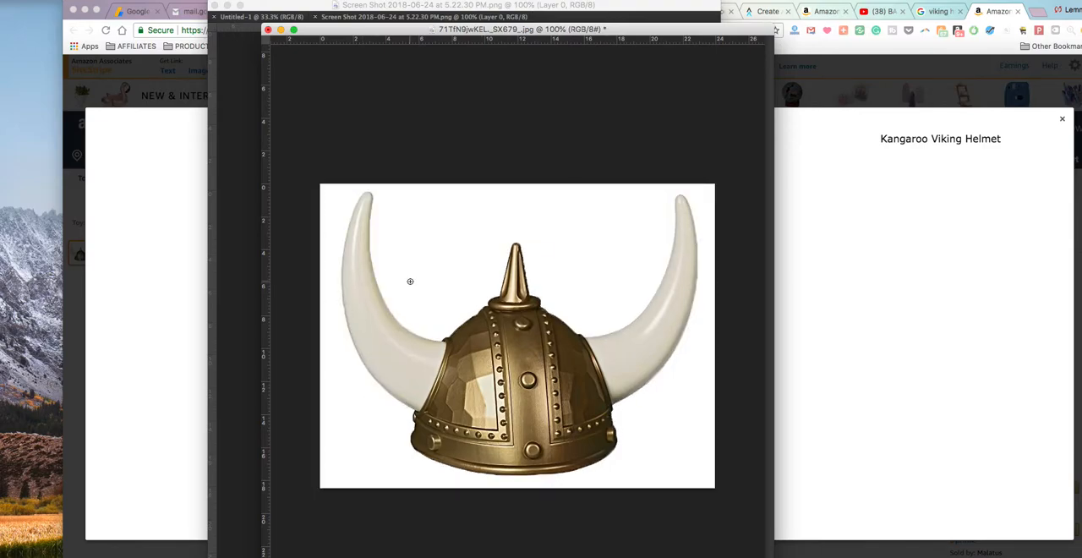
key(super+z)
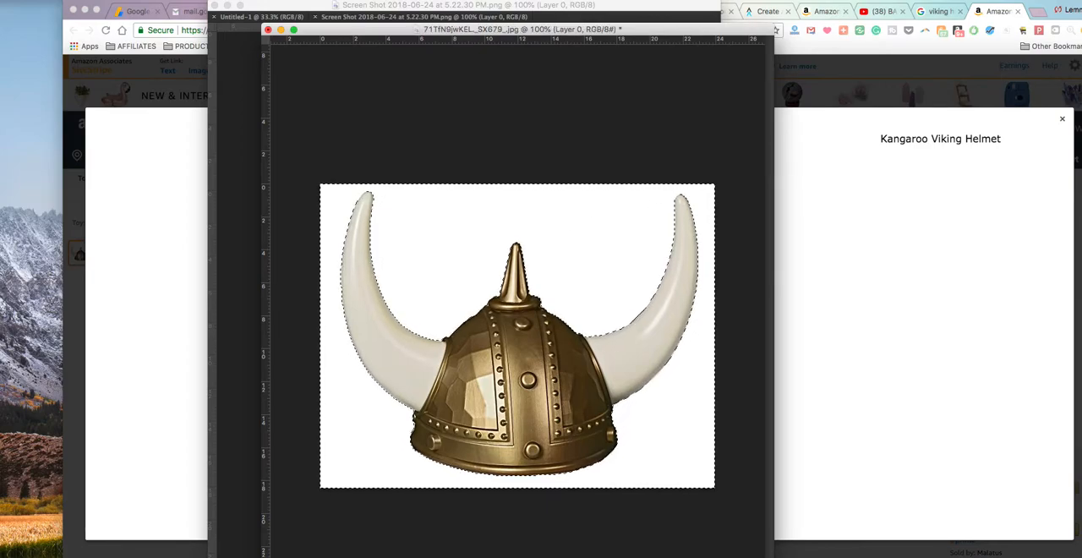
key(Delete)
key(super+d)
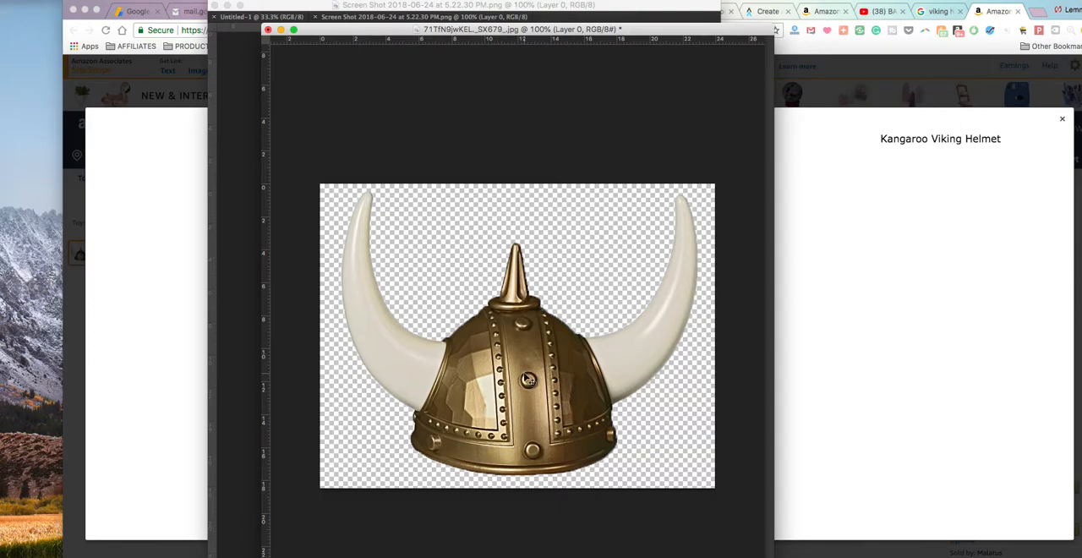
Step: Copy the cut-out helmet into the screenshot of the man and scale it down to fit on top of his head
drag(367, 30, 735, 79)
drag(900, 376, 459, 246)
key(super+t)
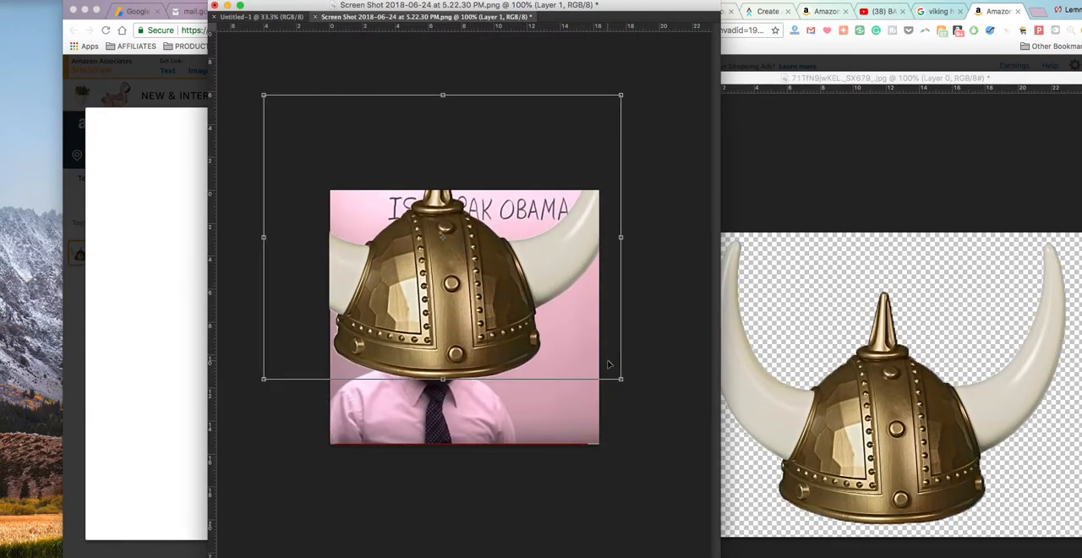
drag(624, 387, 456, 247)
drag(353, 212, 428, 267)
drag(530, 310, 468, 271)
drag(413, 236, 438, 274)
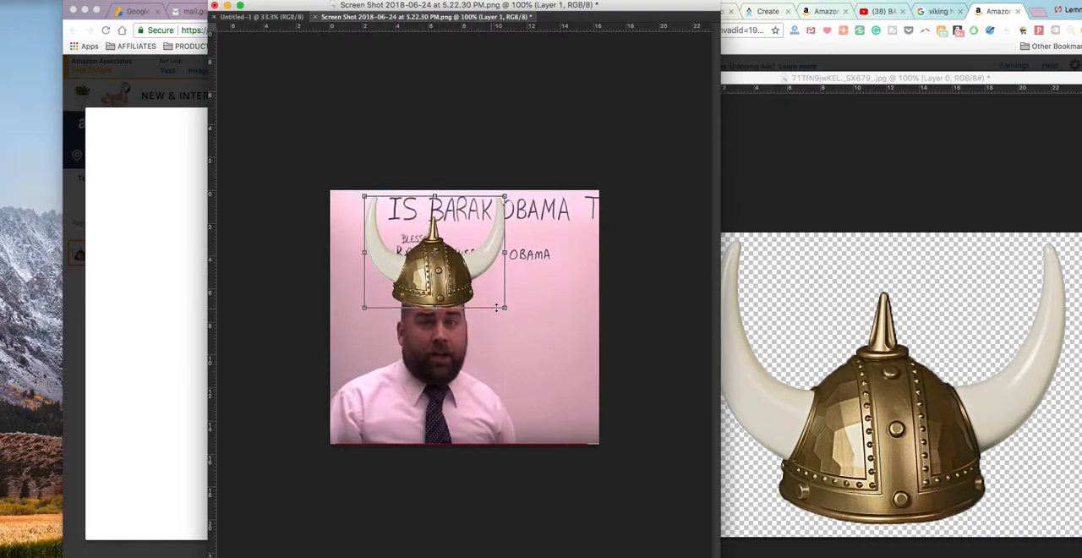
drag(505, 306, 457, 290)
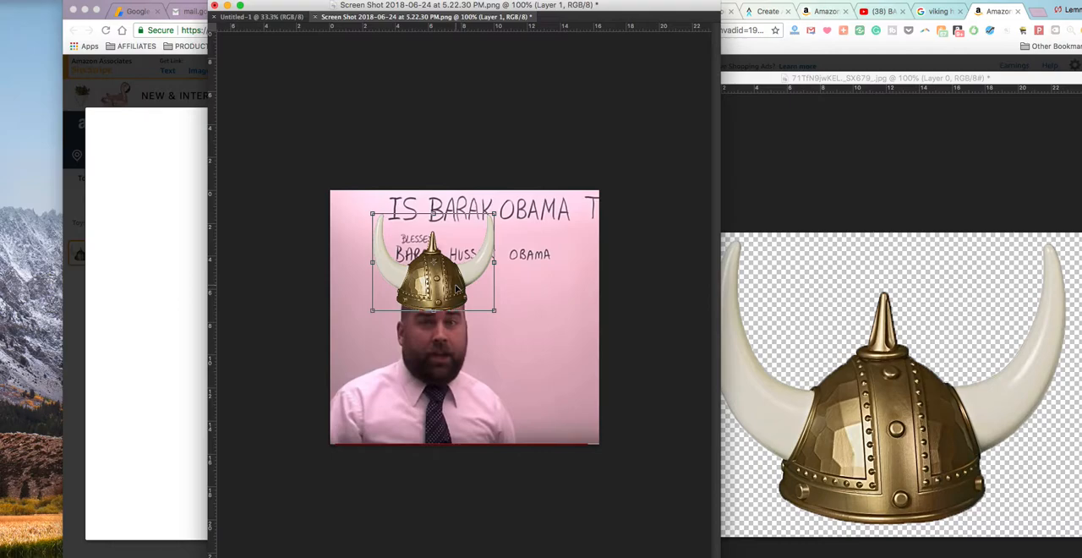
Step: Warp the helmet by reshaping its lower corners and sides so it curves around the man's head
right_click(456, 290)
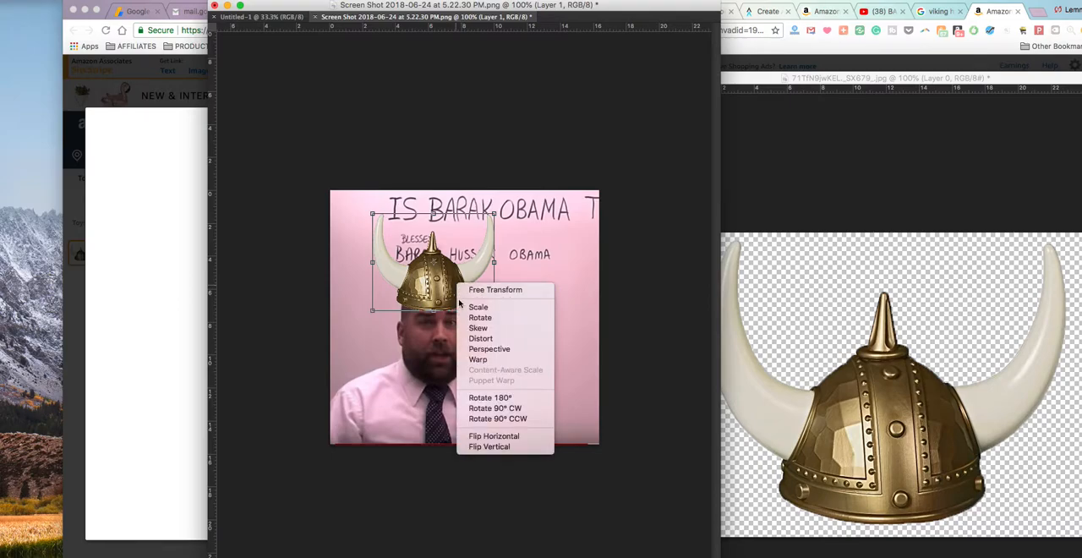
click(475, 359)
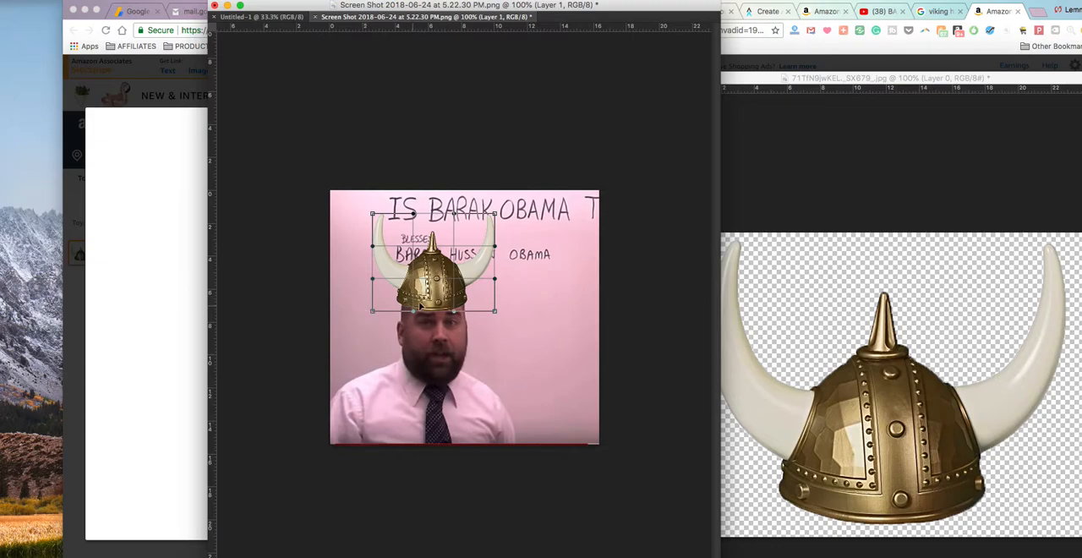
drag(371, 313, 387, 328)
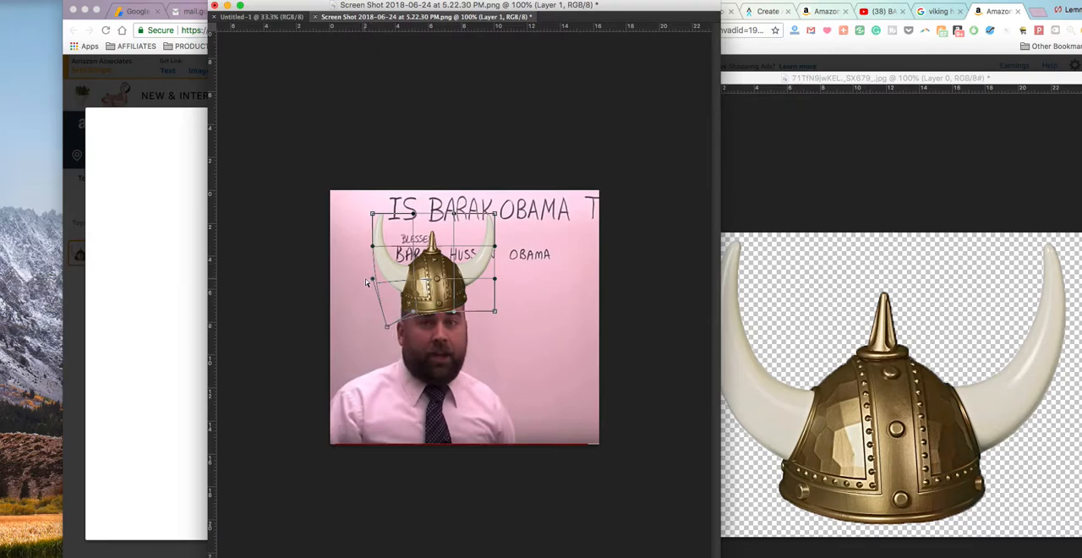
drag(372, 282, 364, 276)
drag(496, 315, 491, 326)
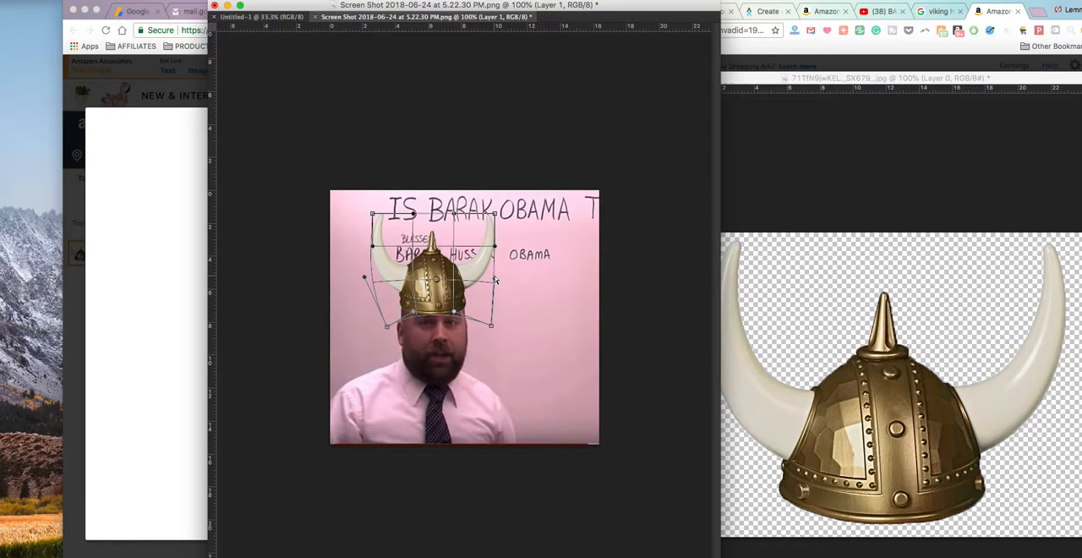
drag(495, 278, 499, 279)
key(Return)
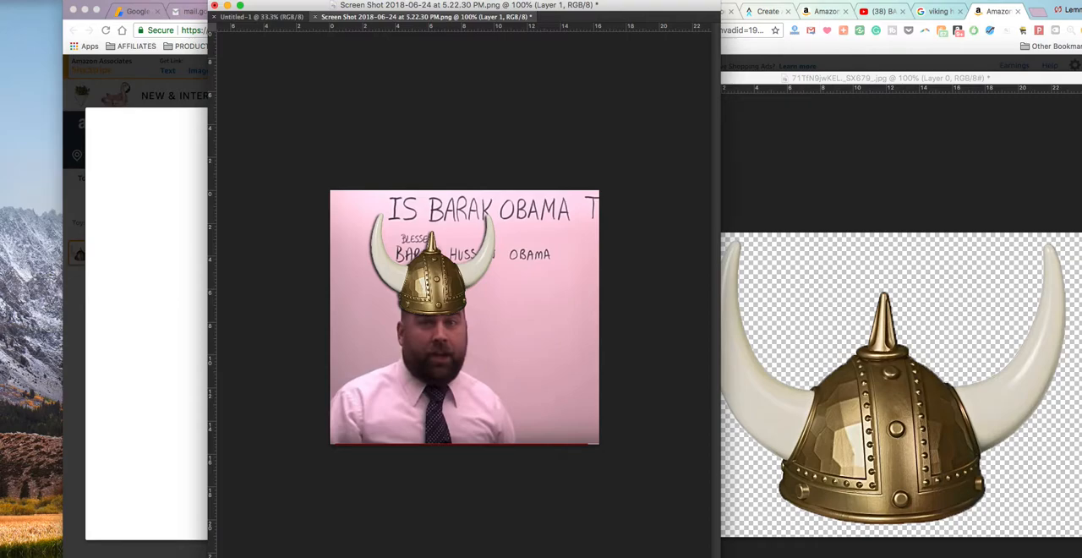
Step: Offset the helmet's drop shadow towards the wall on its left and shift the separated shadow layer slightly further
drag(416, 299, 409, 298)
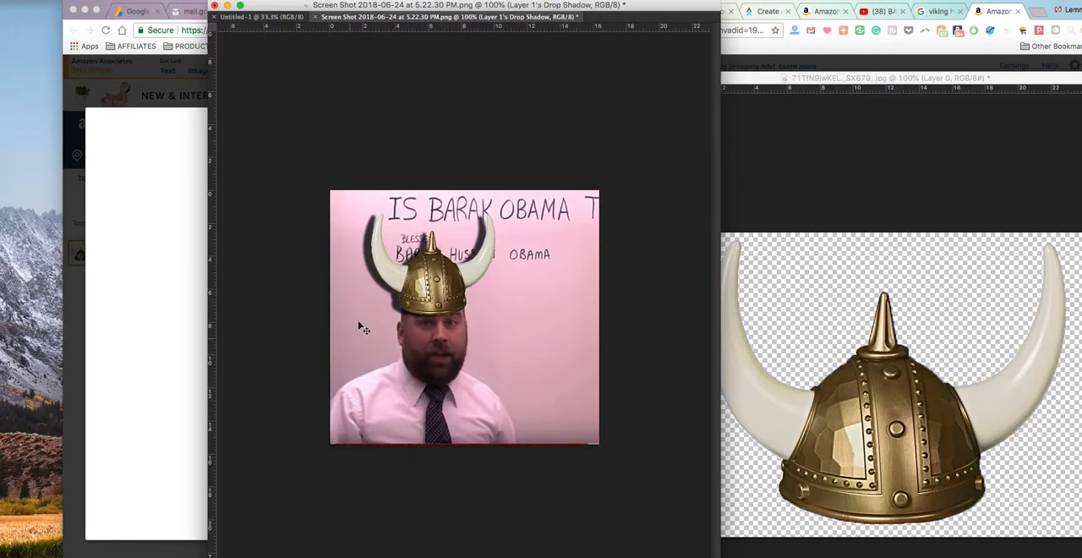
key(super+t)
right_click(385, 306)
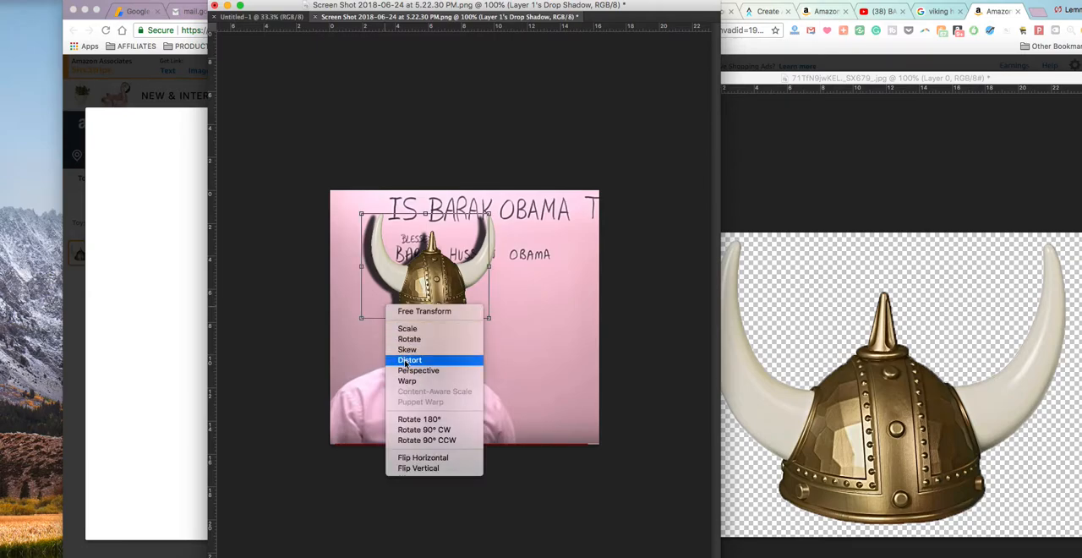
click(382, 300)
drag(387, 296, 386, 294)
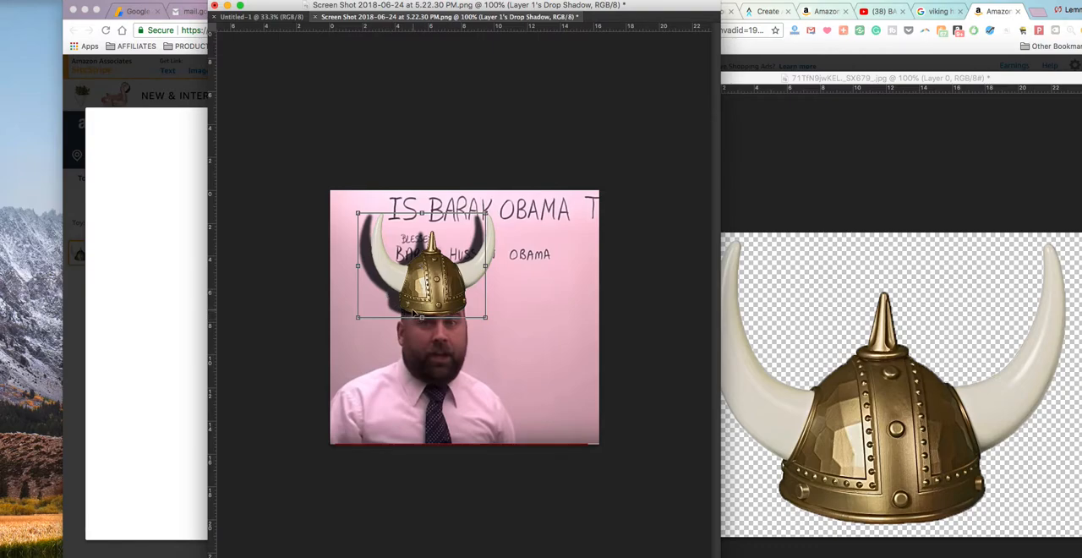
Step: Warp the helmet's shadow layer, raising its lower edge beneath the helmet's brim
right_click(412, 308)
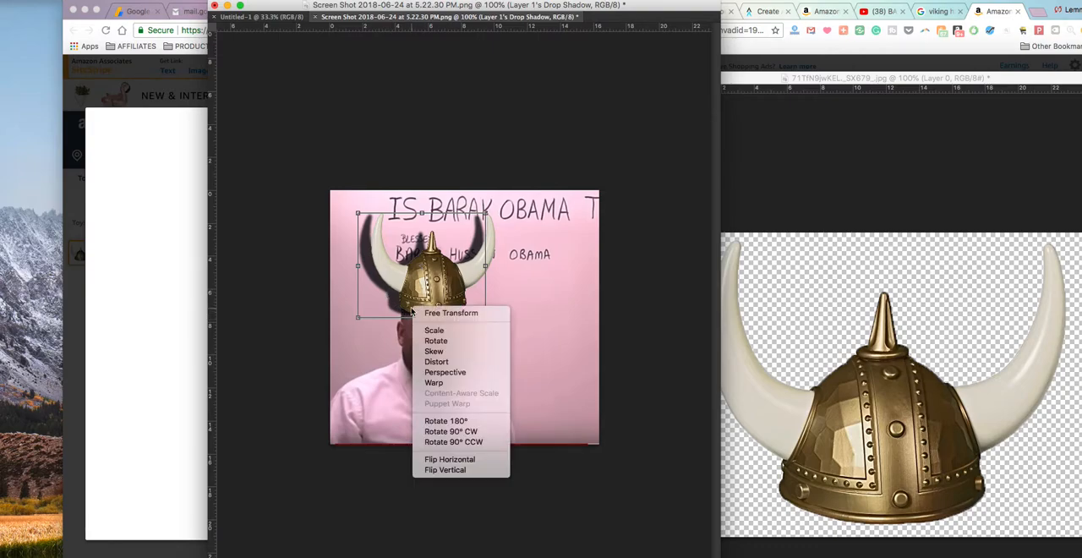
click(435, 362)
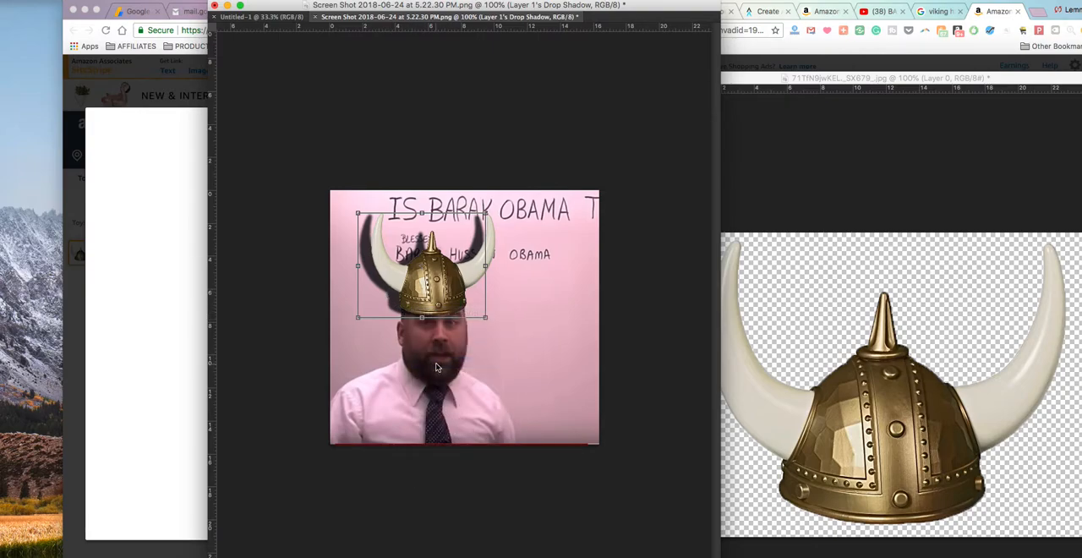
right_click(411, 304)
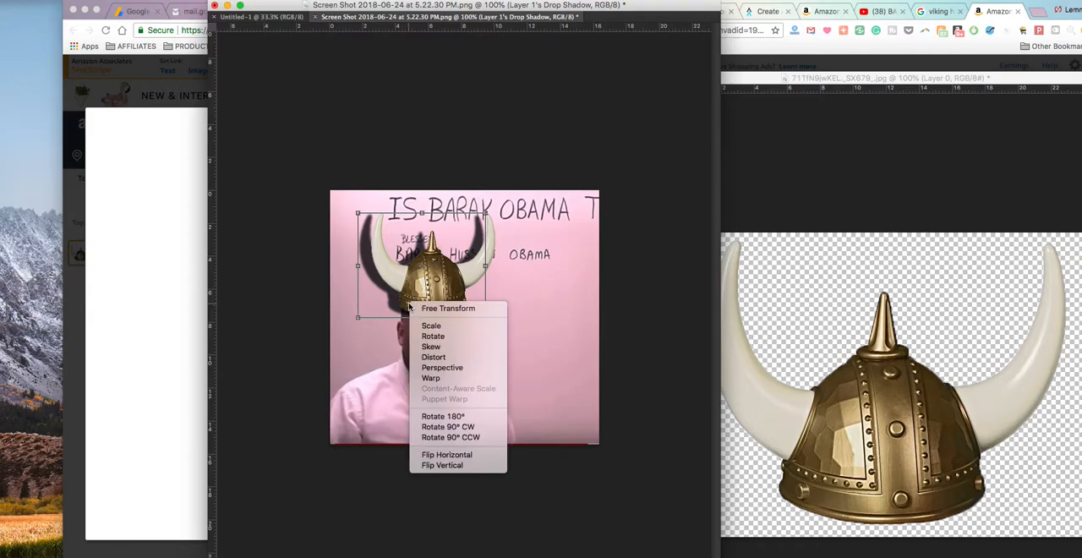
click(434, 379)
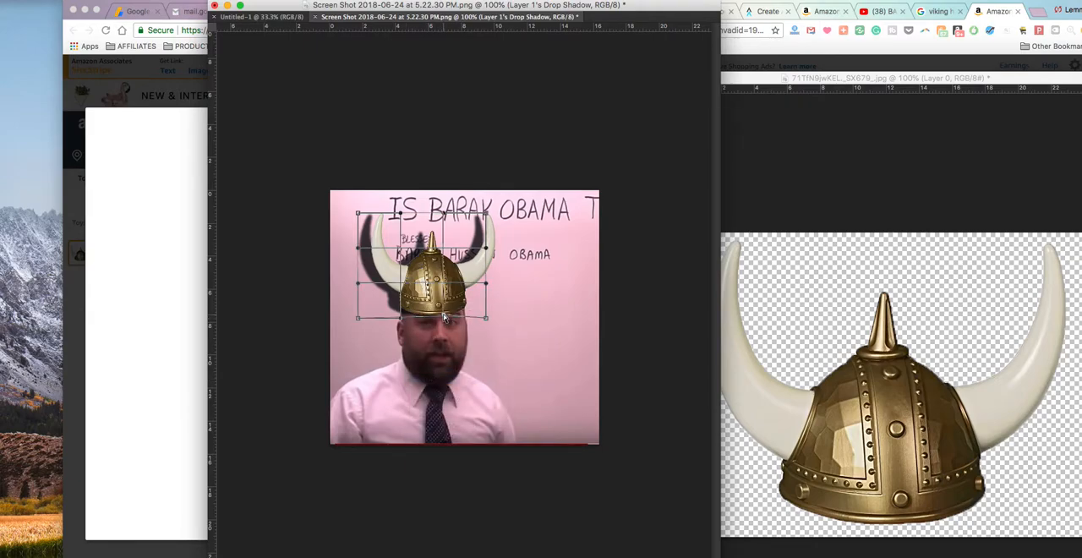
drag(402, 323, 402, 315)
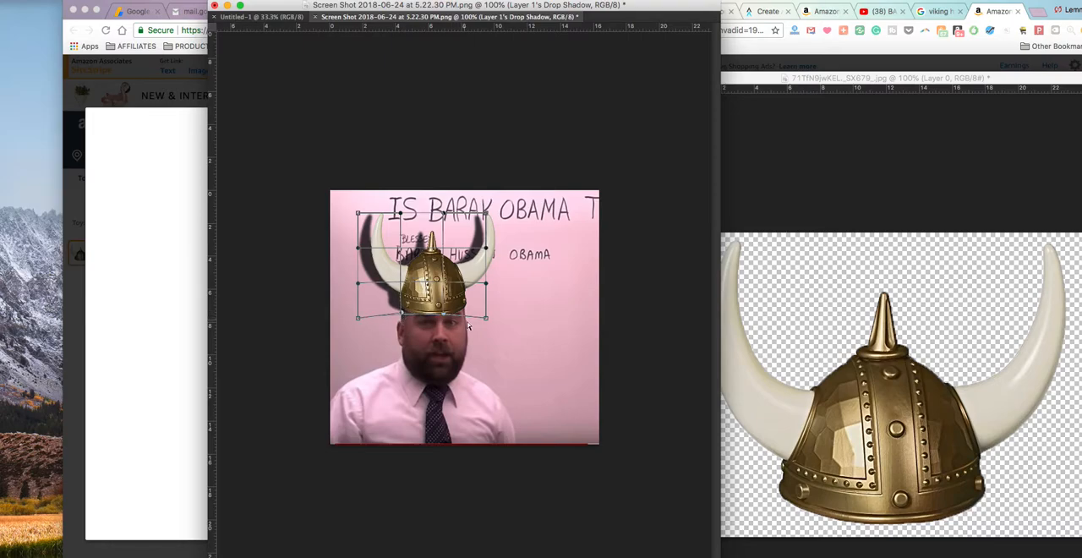
key(Return)
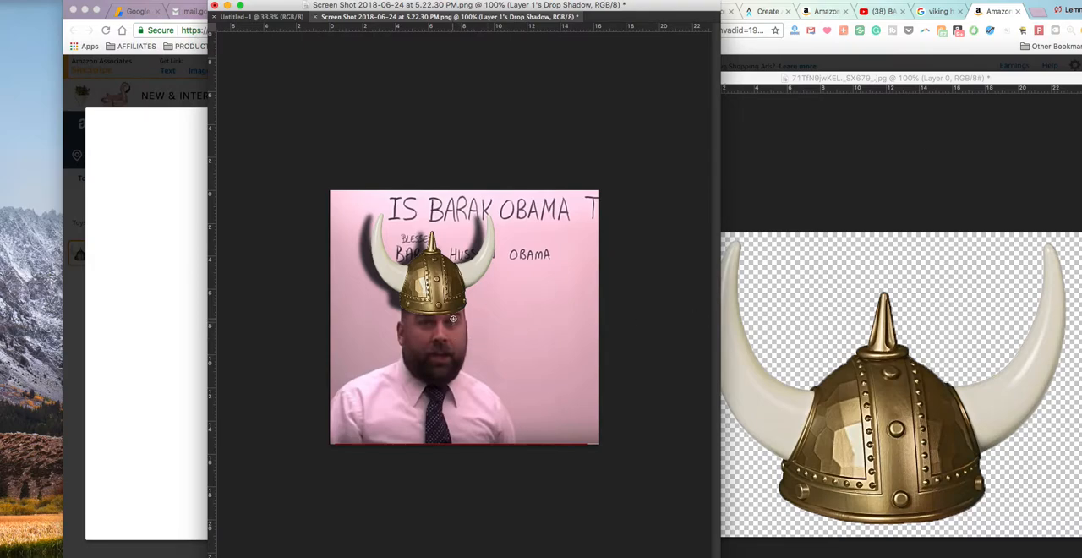
Step: Quick-select the man's head and shoulders on the photo layer, Layer 0, and copy the selection to a new layer
drag(455, 314, 456, 385)
click(450, 397)
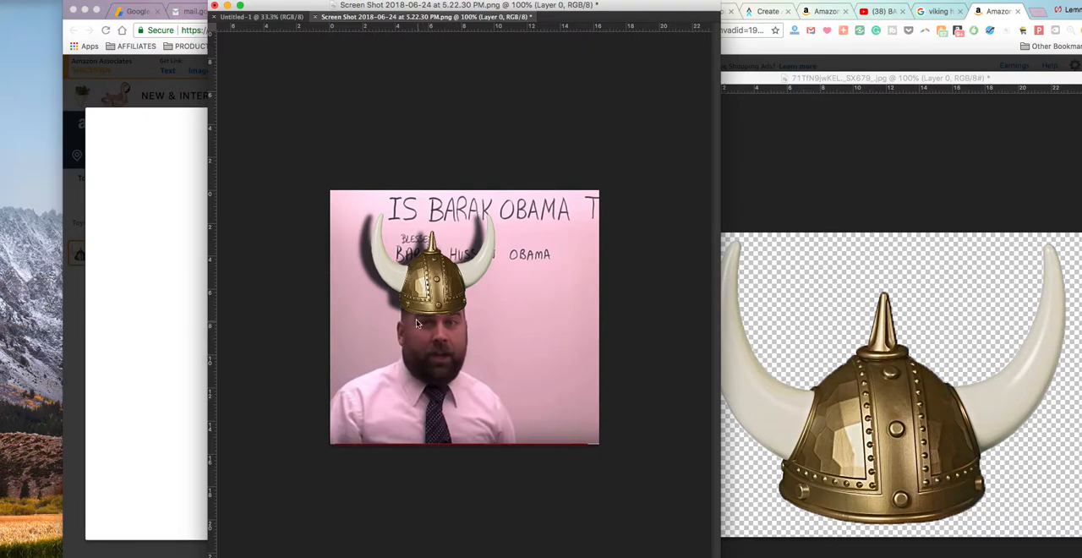
mouse_move(404, 315)
mouse_down()
mouse_move(415, 359)
mouse_move(384, 391)
mouse_up()
mouse_move(335, 384)
mouse_down()
mouse_move(384, 340)
mouse_move(378, 284)
mouse_move(403, 273)
mouse_move(380, 261)
mouse_move(456, 244)
mouse_move(497, 290)
mouse_move(504, 378)
mouse_up()
drag(464, 368, 510, 437)
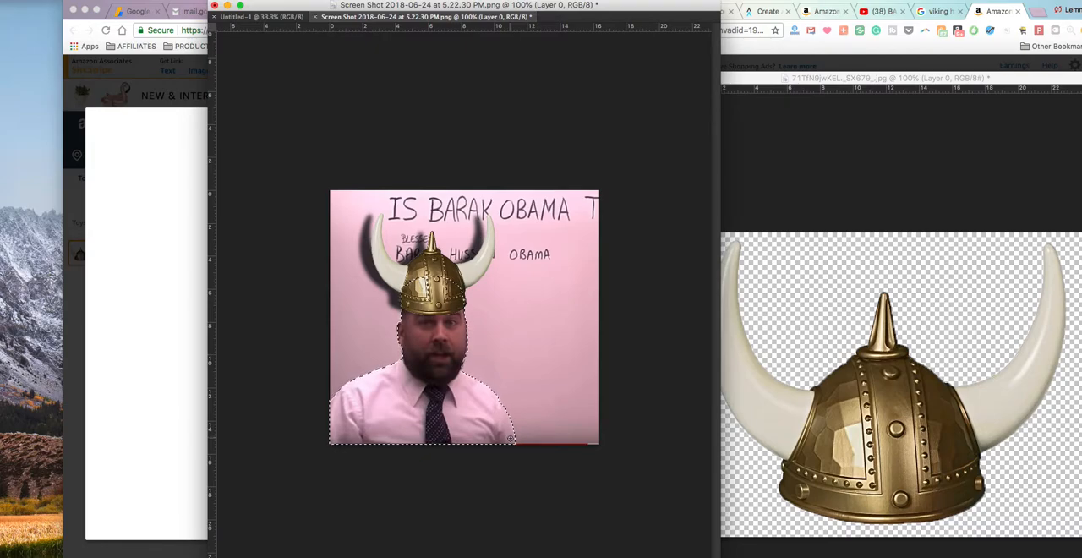
key(ctrl+j)
Step: Offset the drop shadow of the man's cut-out layer up and to the left so it falls on the wall
mouse_move(443, 408)
mouse_down()
mouse_move(473, 393)
mouse_move(427, 398)
mouse_up()
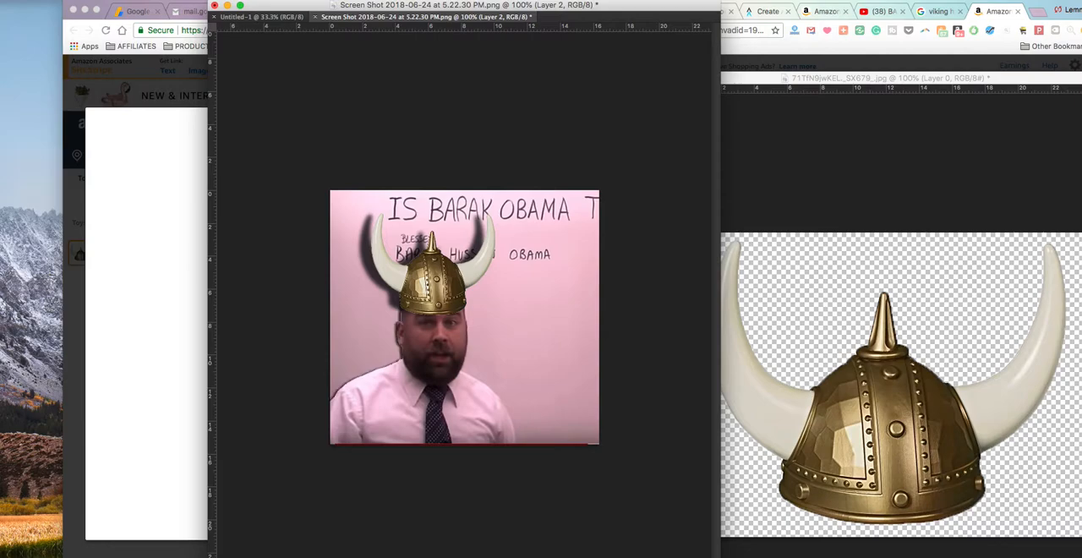
drag(388, 360, 385, 356)
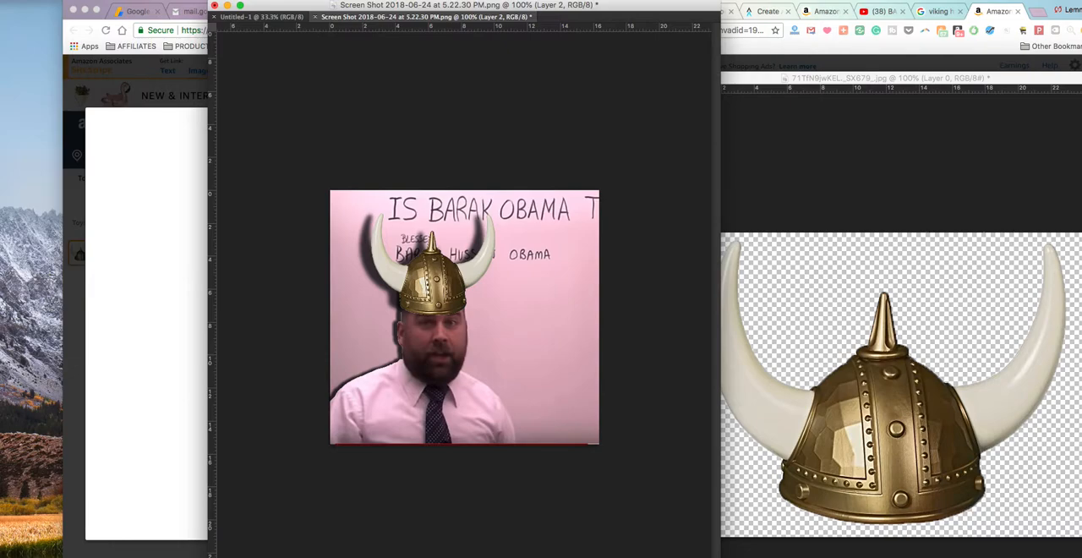
key(alt+[)
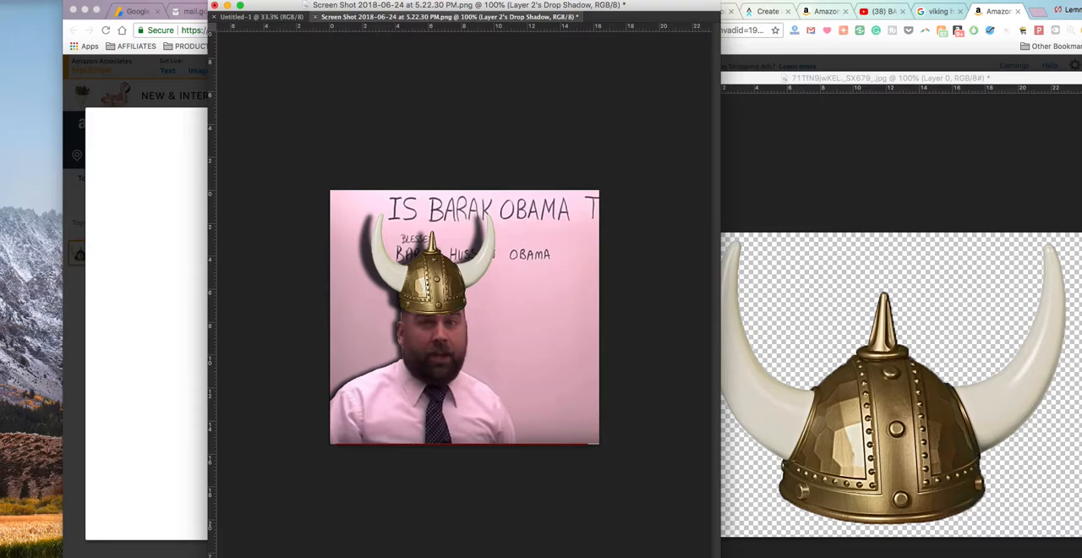
key(super+z)
key(super+z)
Step: Select the man's cut-out layer, Layer 2, and reduce the brush to a small size for work at the helmet's brim
key(alt+bracketright)
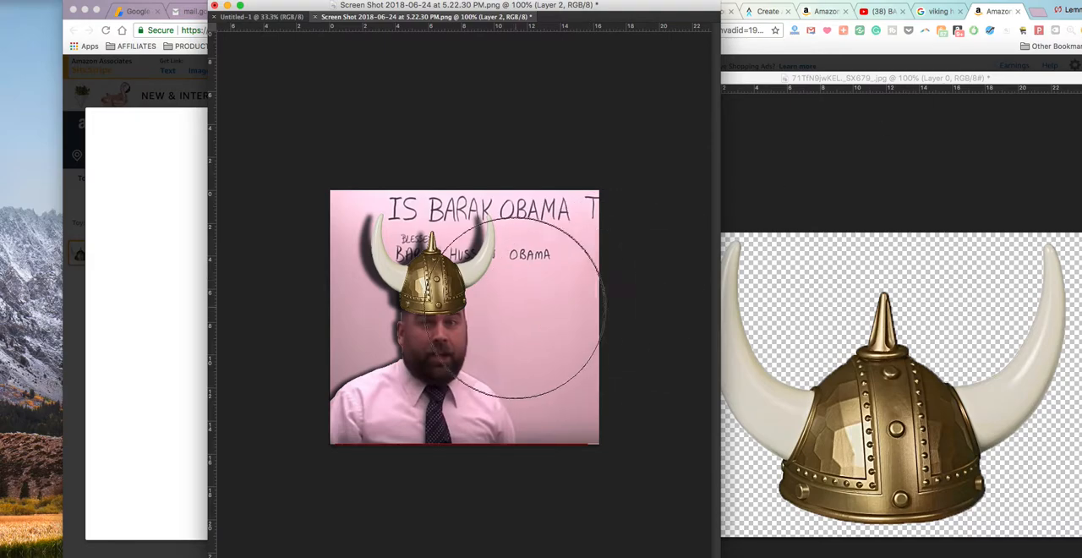
key(bracketleft)
key(bracketleft)
key(bracketleft)
key(bracketleft)
key(bracketleft)
key(bracketleft)
key(bracketleft)
key(bracketleft)
key(bracketleft)
key(bracketleft)
key(bracketleft)
key(bracketleft)
key(bracketleft)
key(bracketleft)
key(bracketleft)
key(bracketleft)
key(bracketleft)
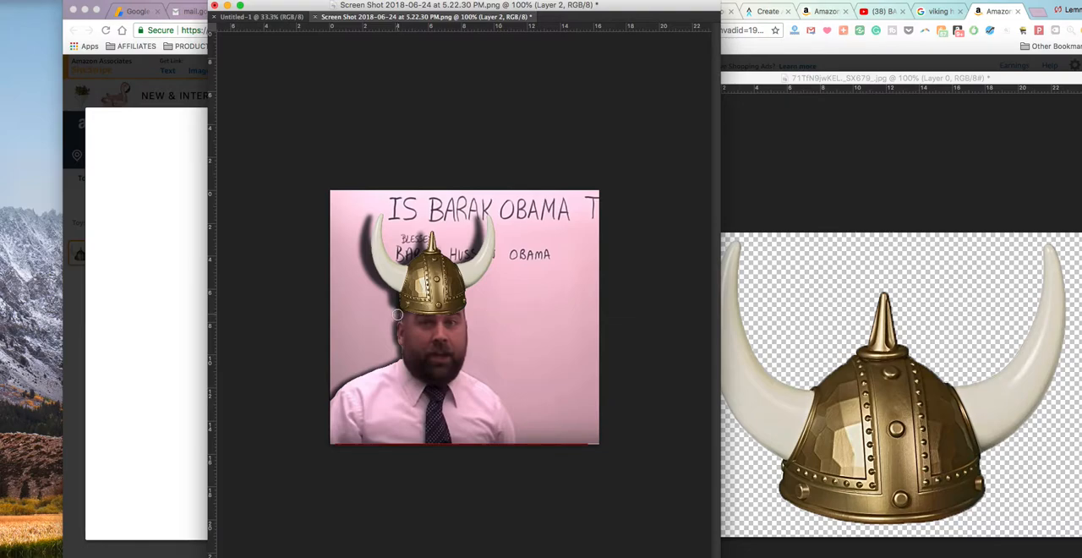